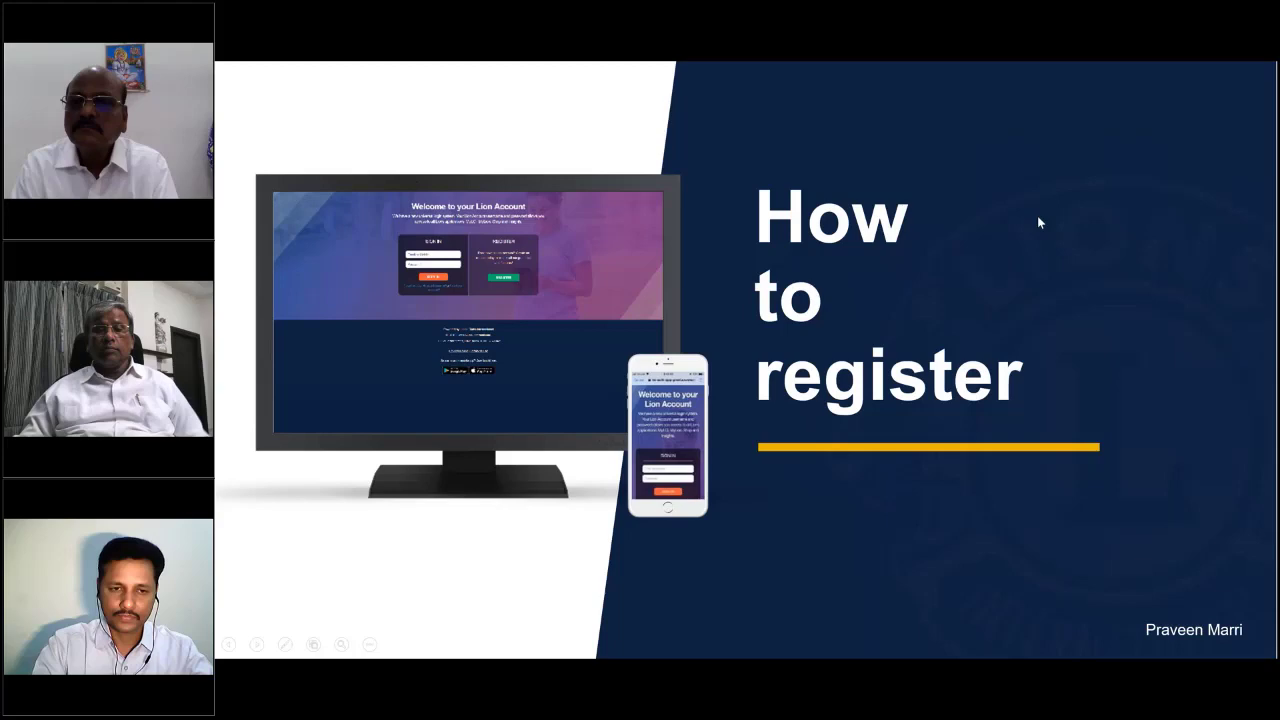
Step: End the slideshow to return to the 'How to register' slide in PowerPoint's editing view
key(Escape)
mouse_move(820, 644)
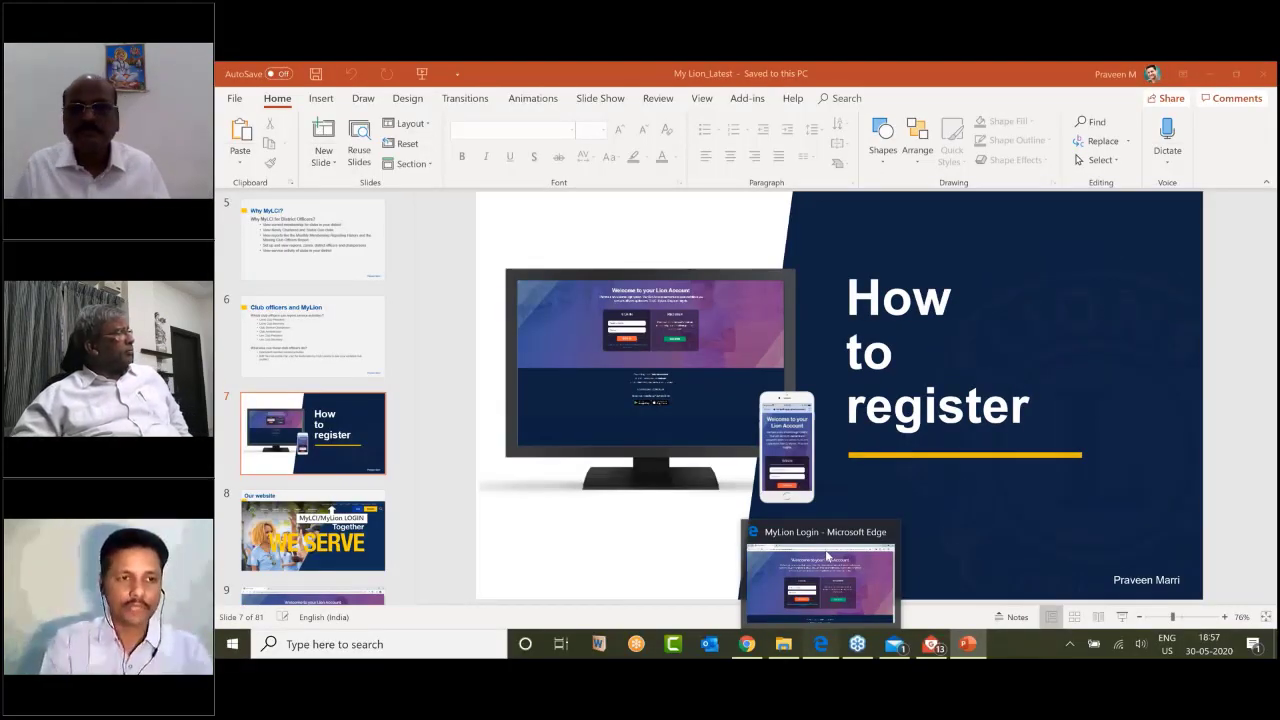
Step: In Edge on lionsclubs.org, go through MEMBER LOGIN to the Lion Account REGISTER form
click(827, 556)
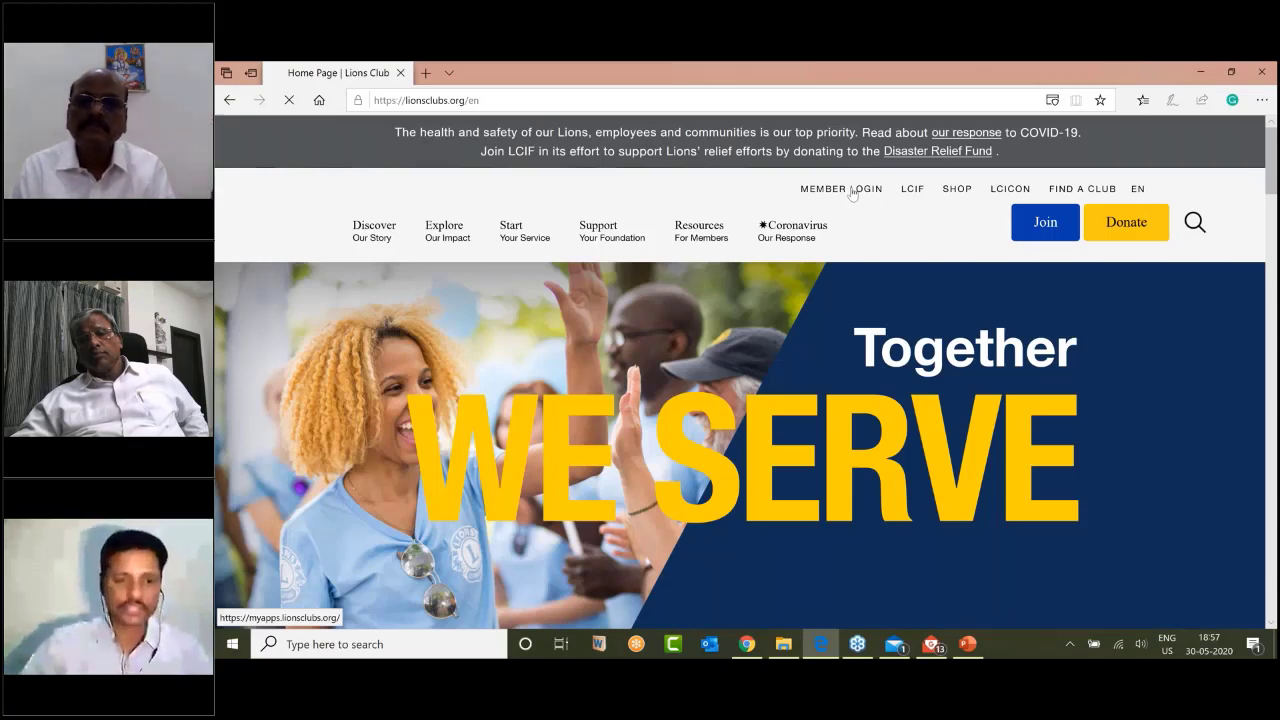
click(850, 194)
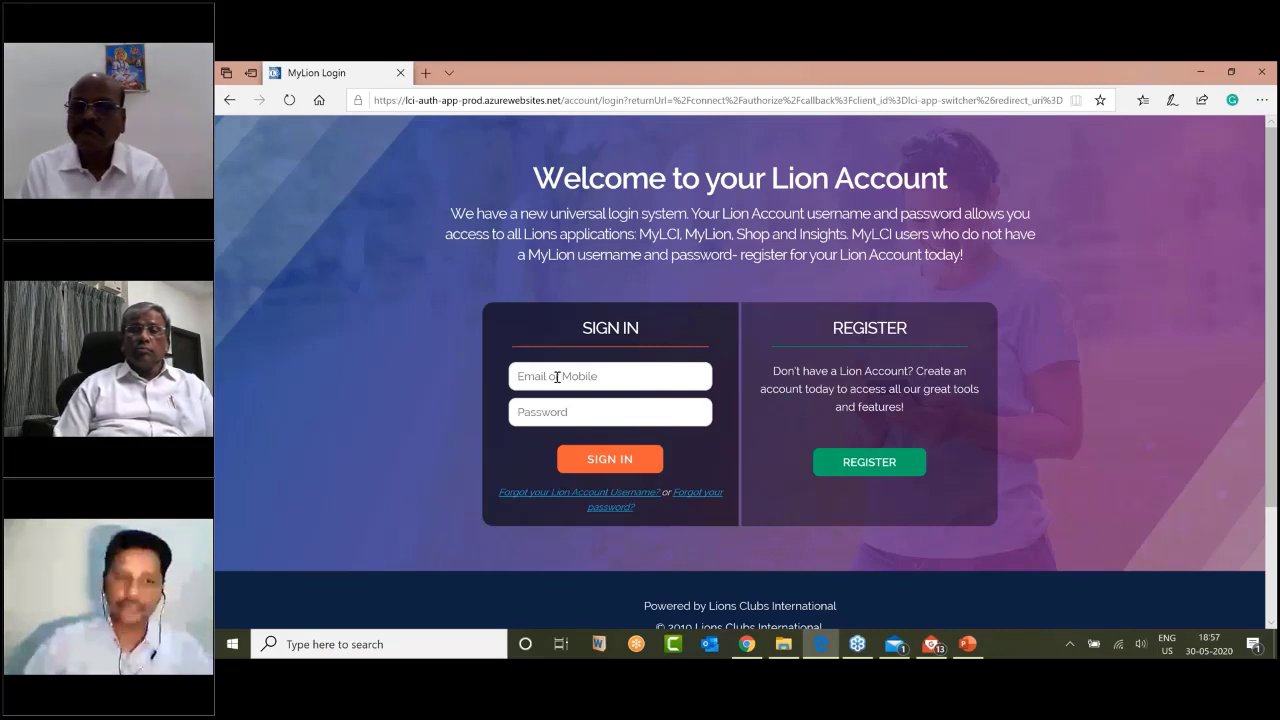
click(871, 464)
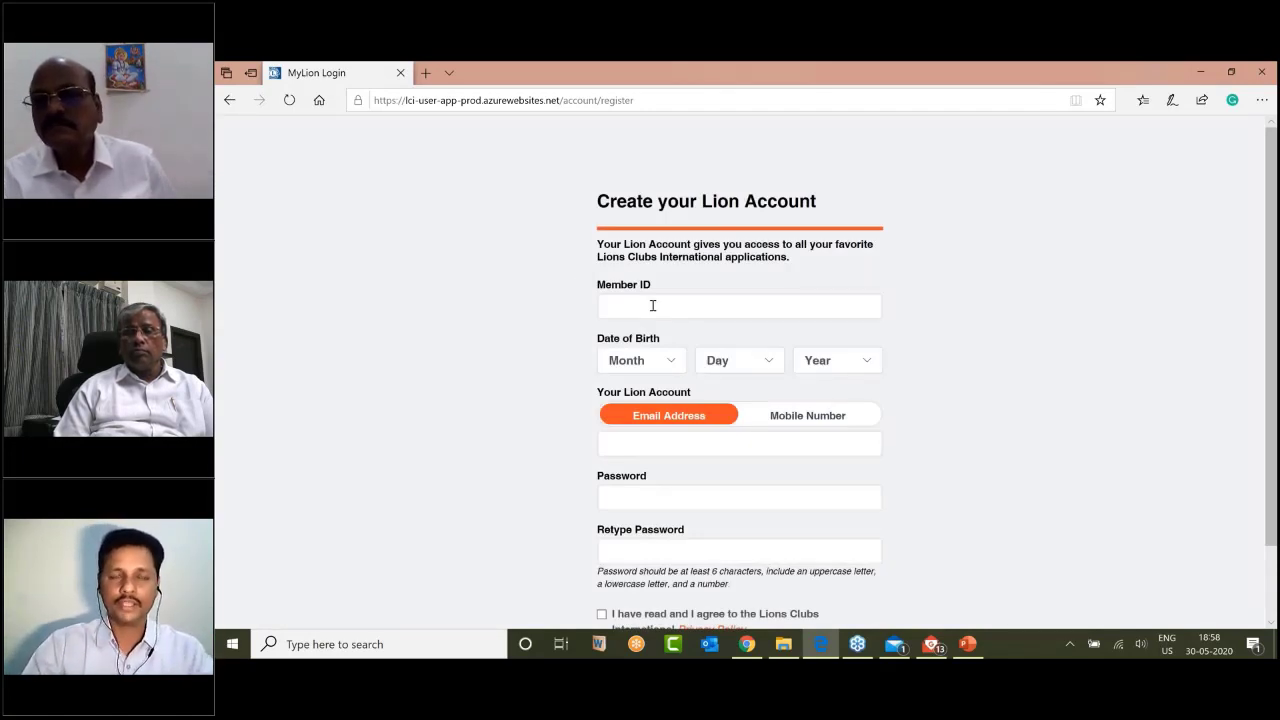
Step: Enter the member ID in the Member ID field and choose Mobile Number as the account type
click(652, 305)
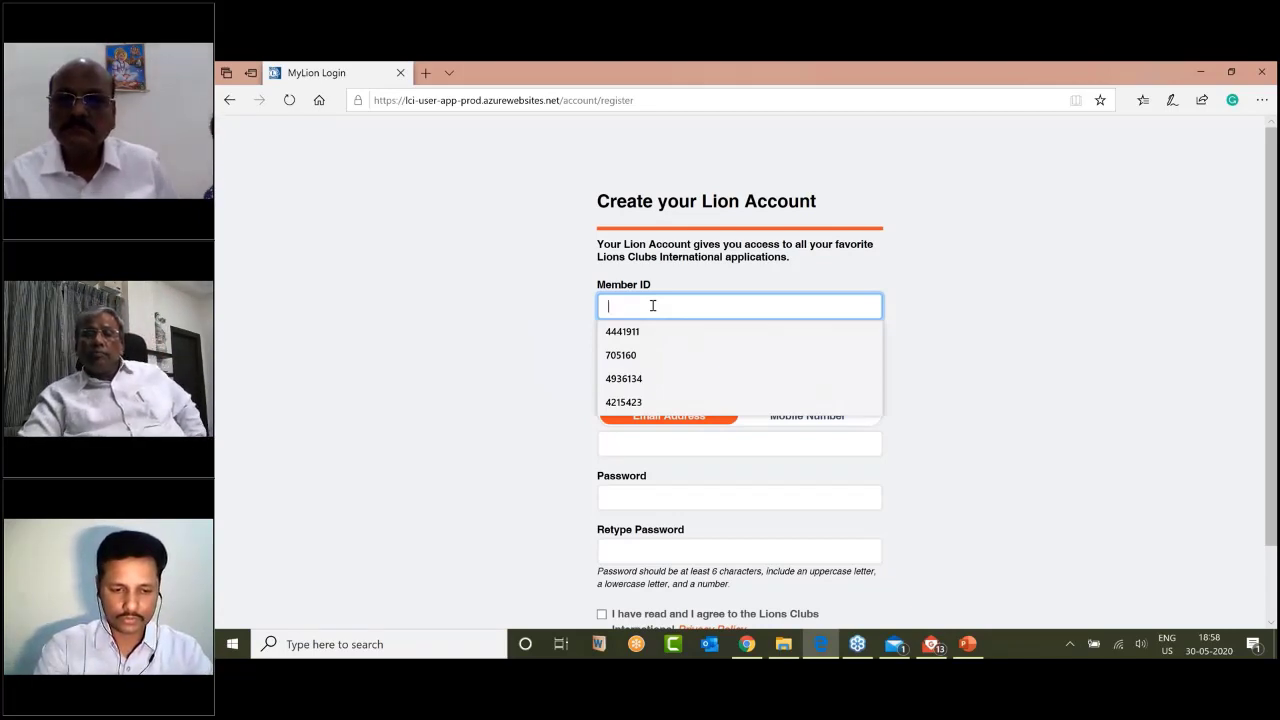
text(4743636)
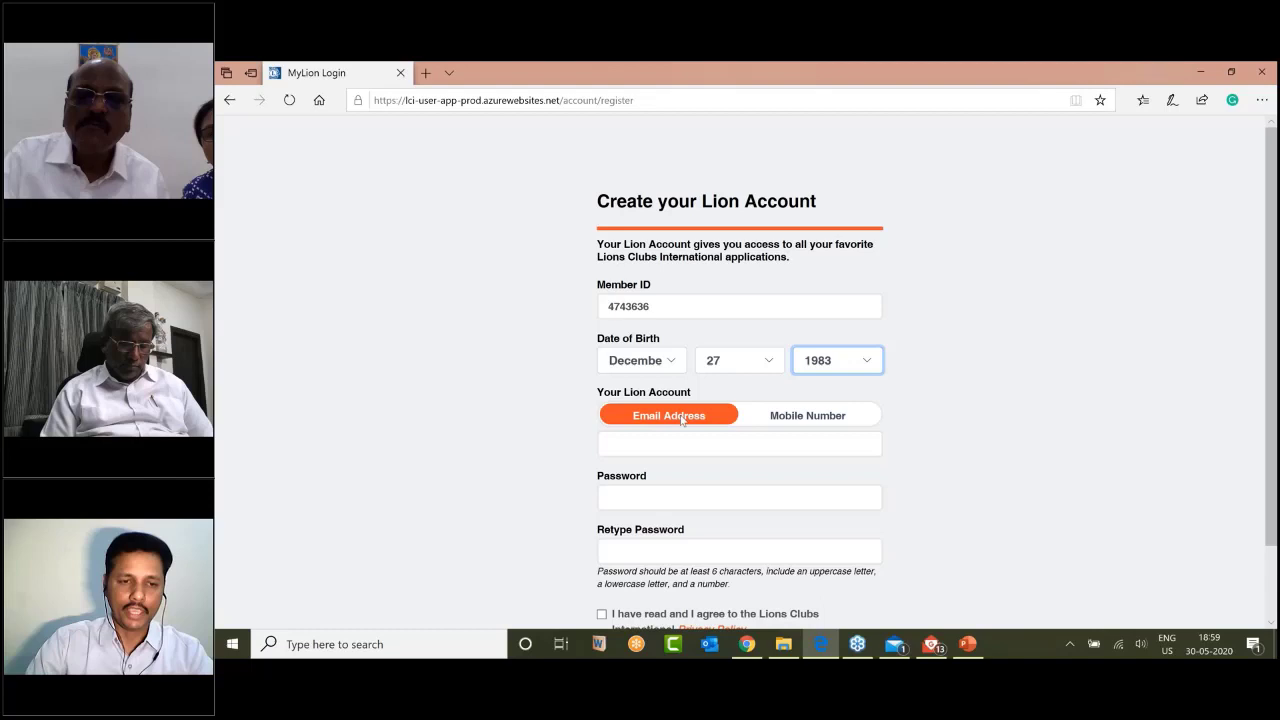
click(789, 421)
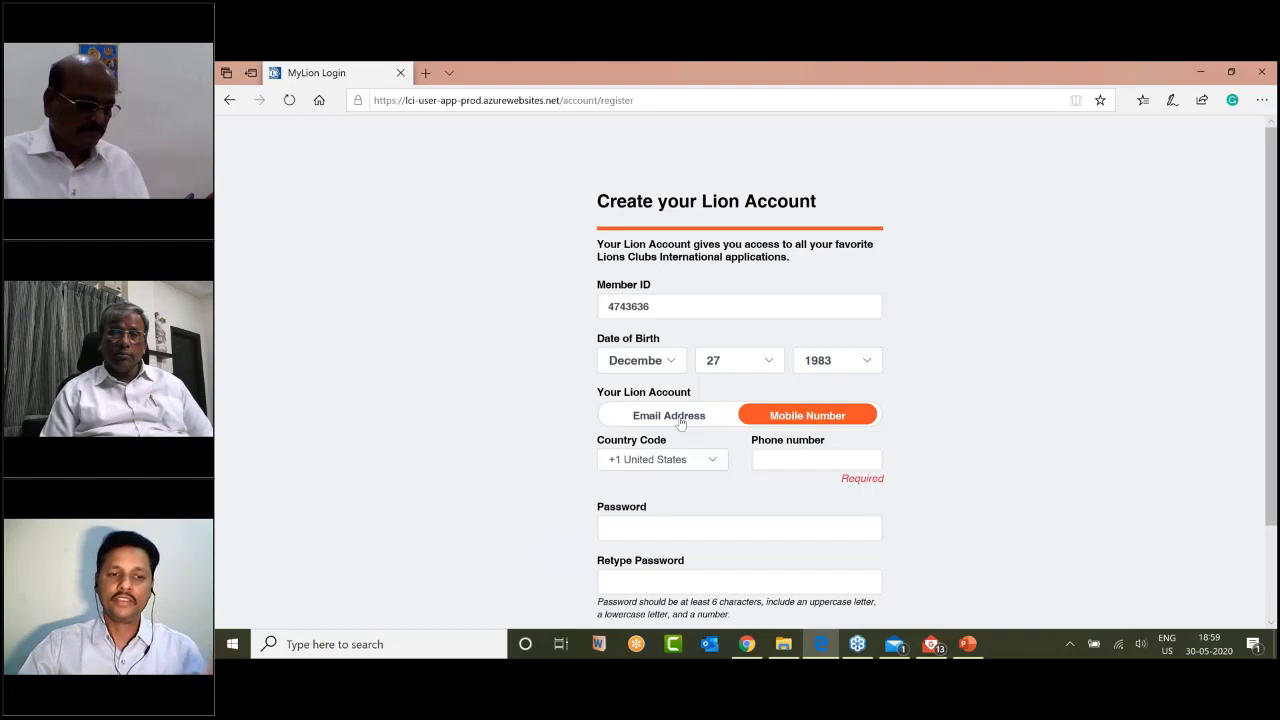
Step: Toggle Email Address and back to Mobile Number, then set the country code to India
click(680, 422)
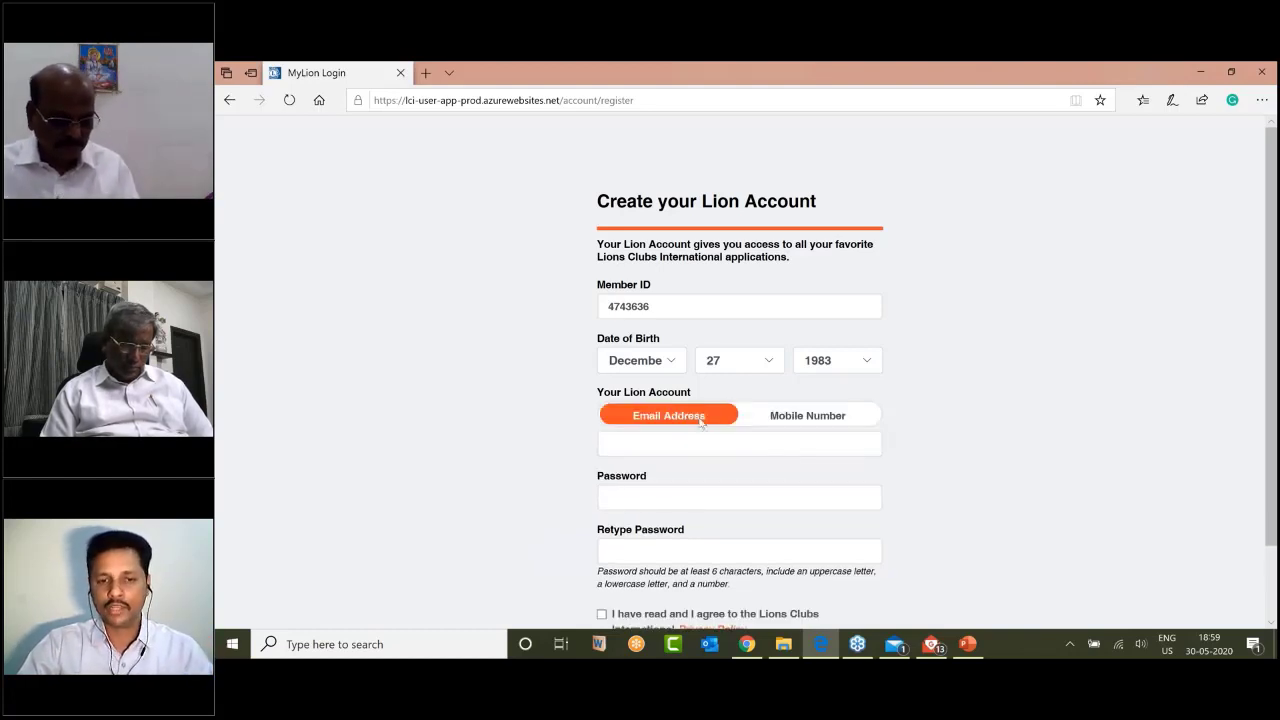
click(807, 415)
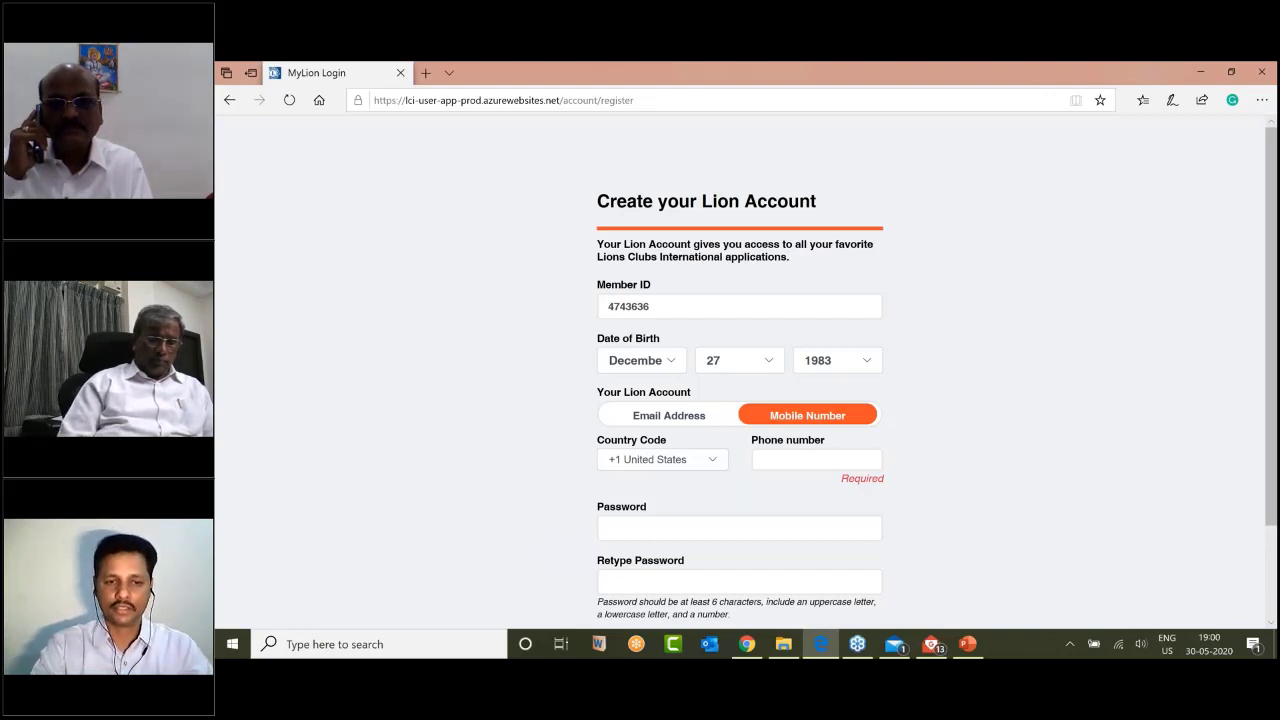
click(703, 460)
text(in)
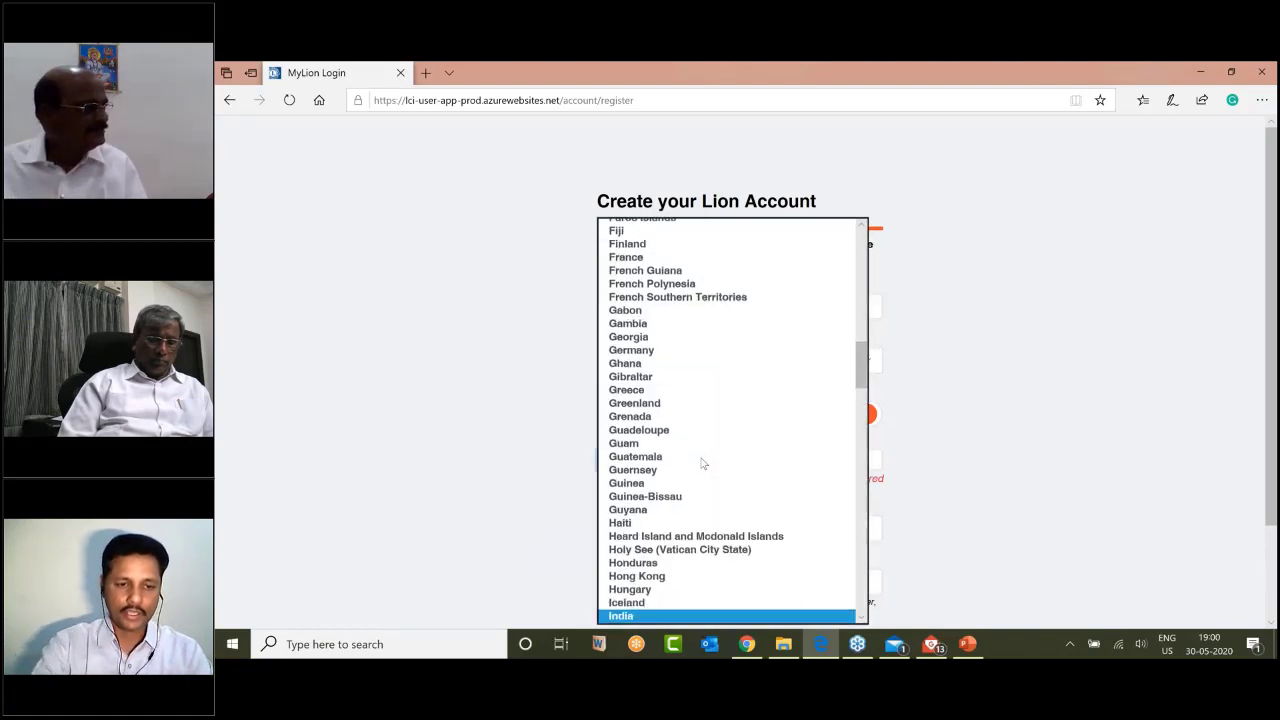
click(667, 617)
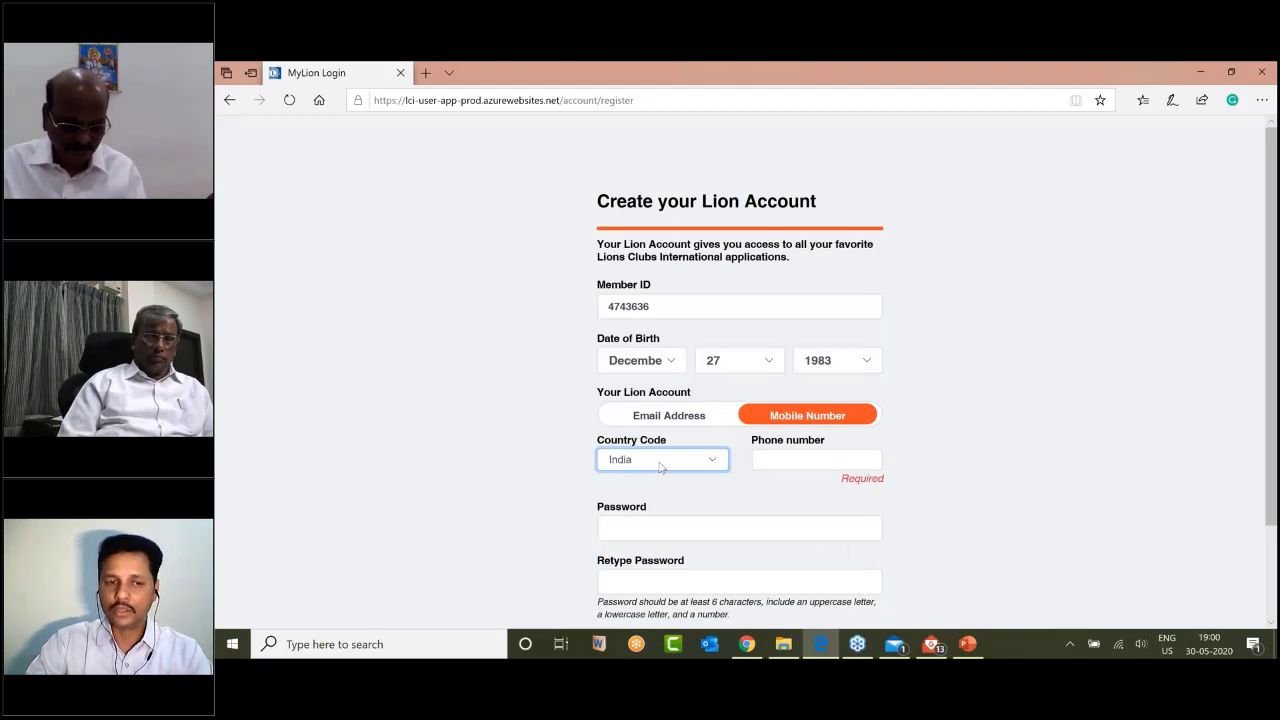
Step: Fill in the phone number and the account password twice, and accept Privacy Policy and Terms of Use
click(803, 459)
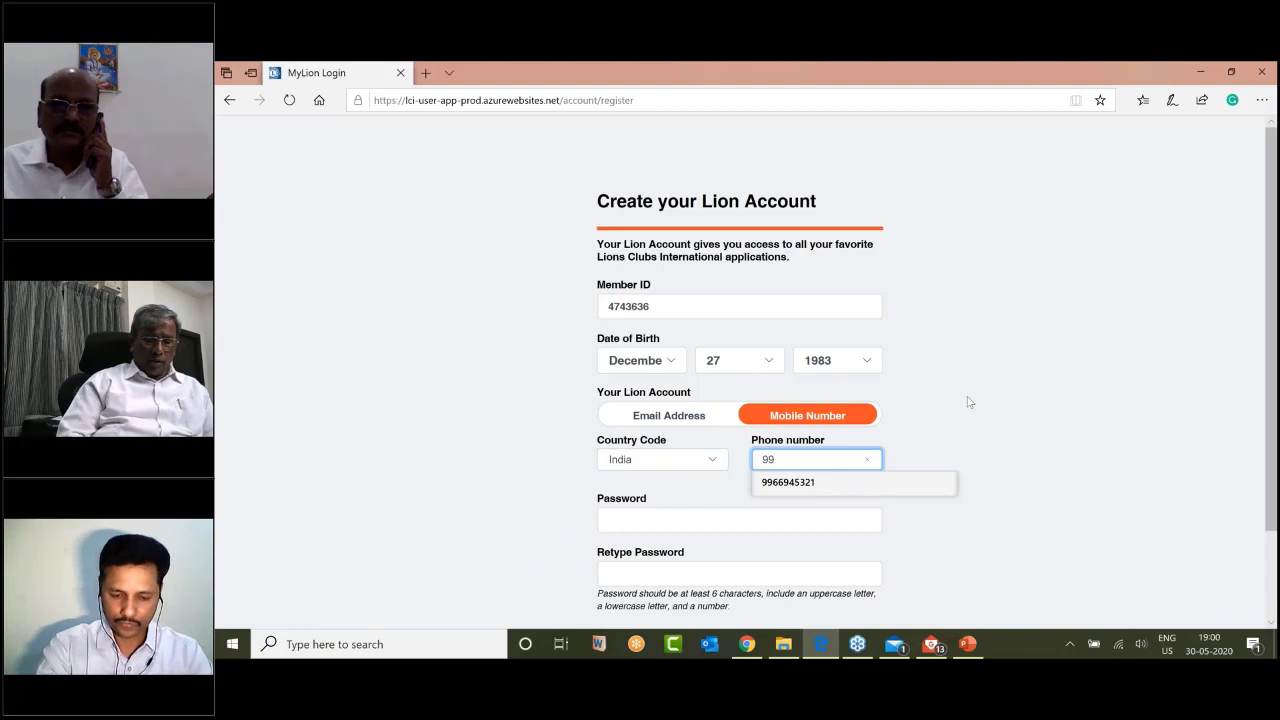
scroll(951, 405, down, 1)
key(Tab)
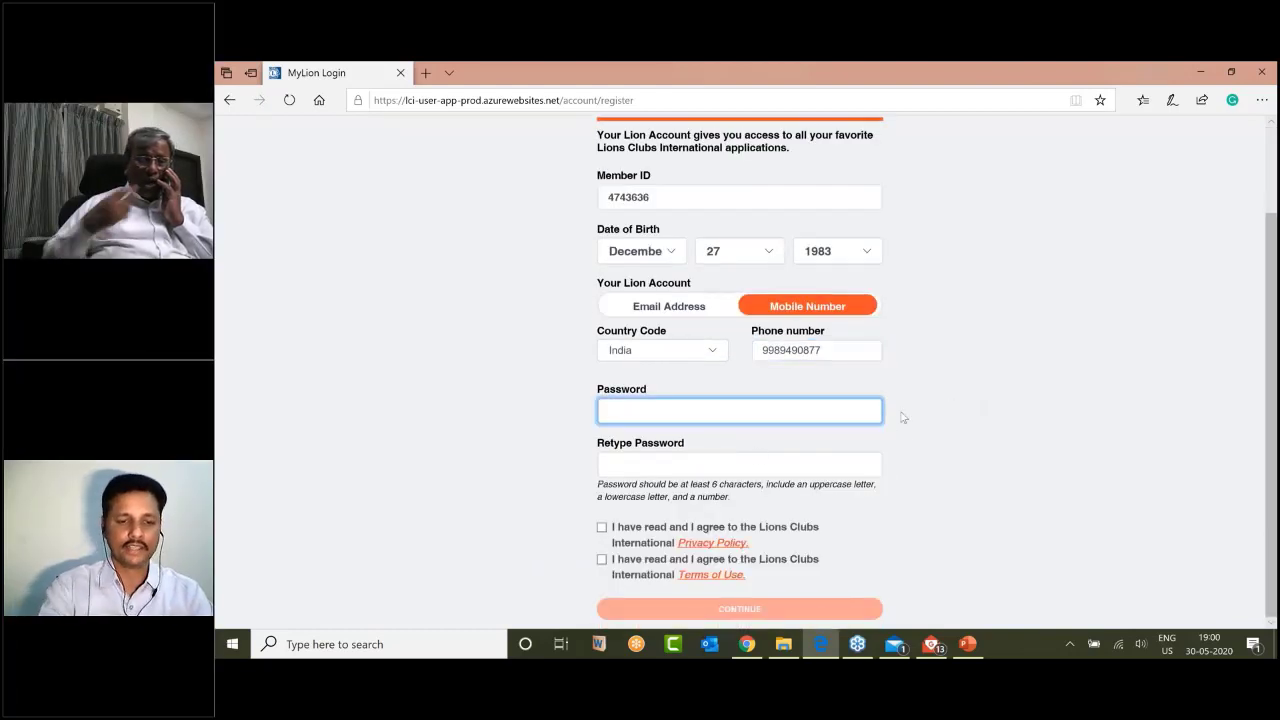
key(Tab)
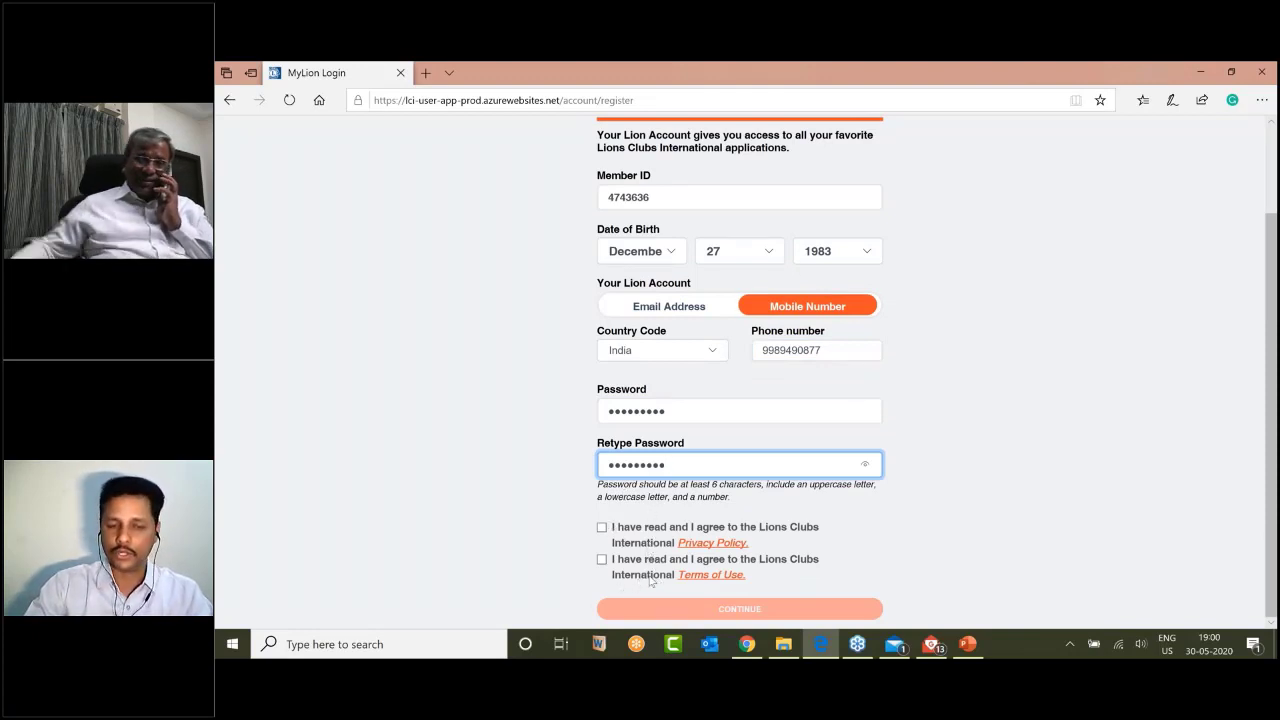
click(602, 528)
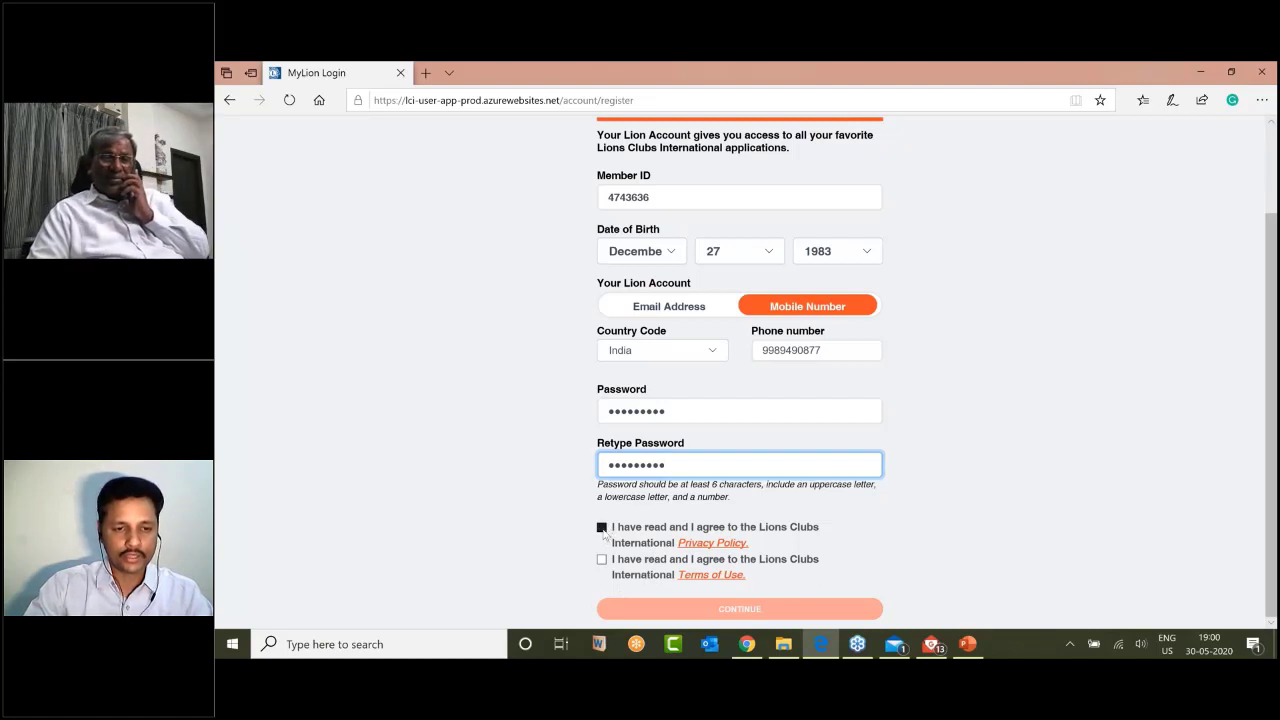
click(602, 561)
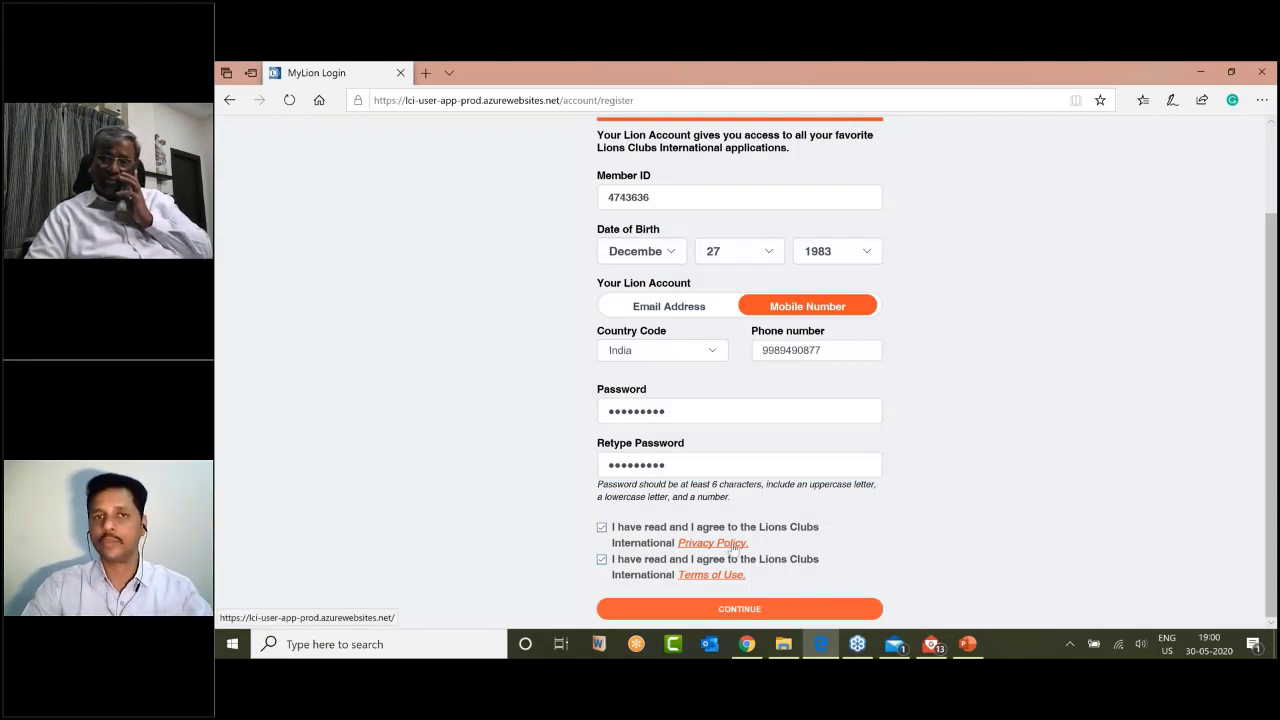
Step: Submit the registration with CONTINUE, decline saving the password, and enter the SMS verification code
click(739, 609)
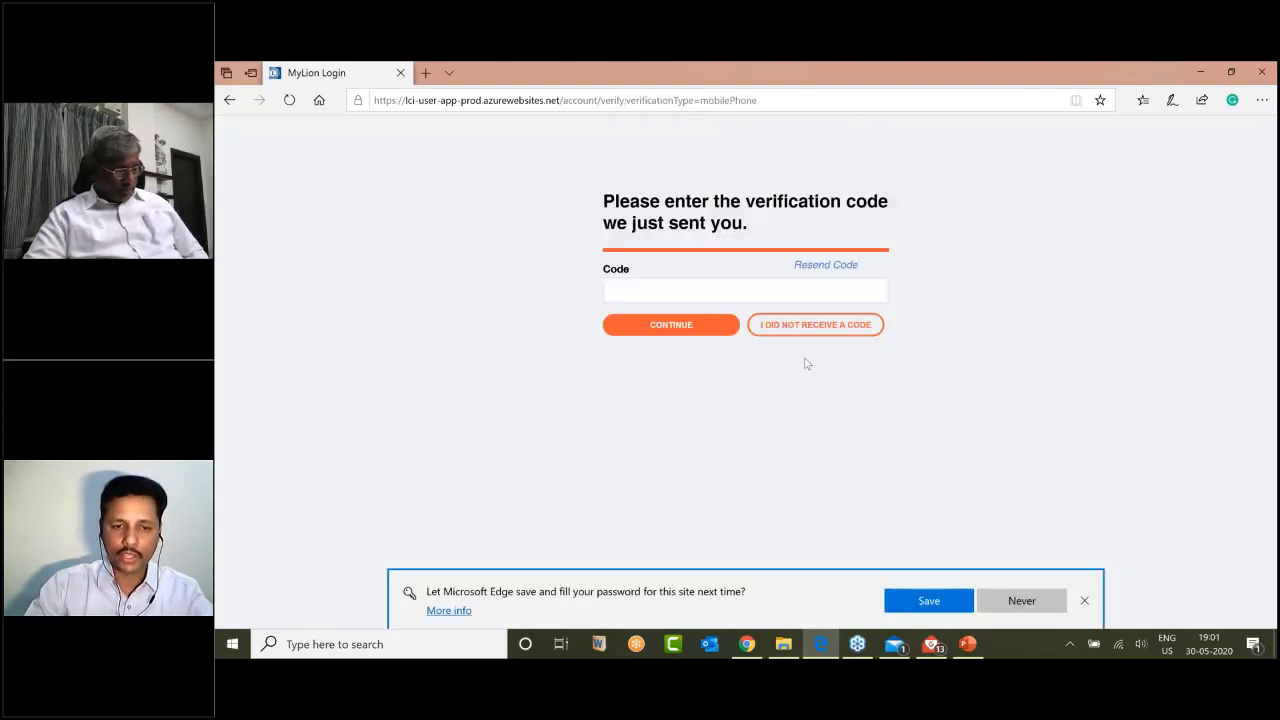
click(1085, 602)
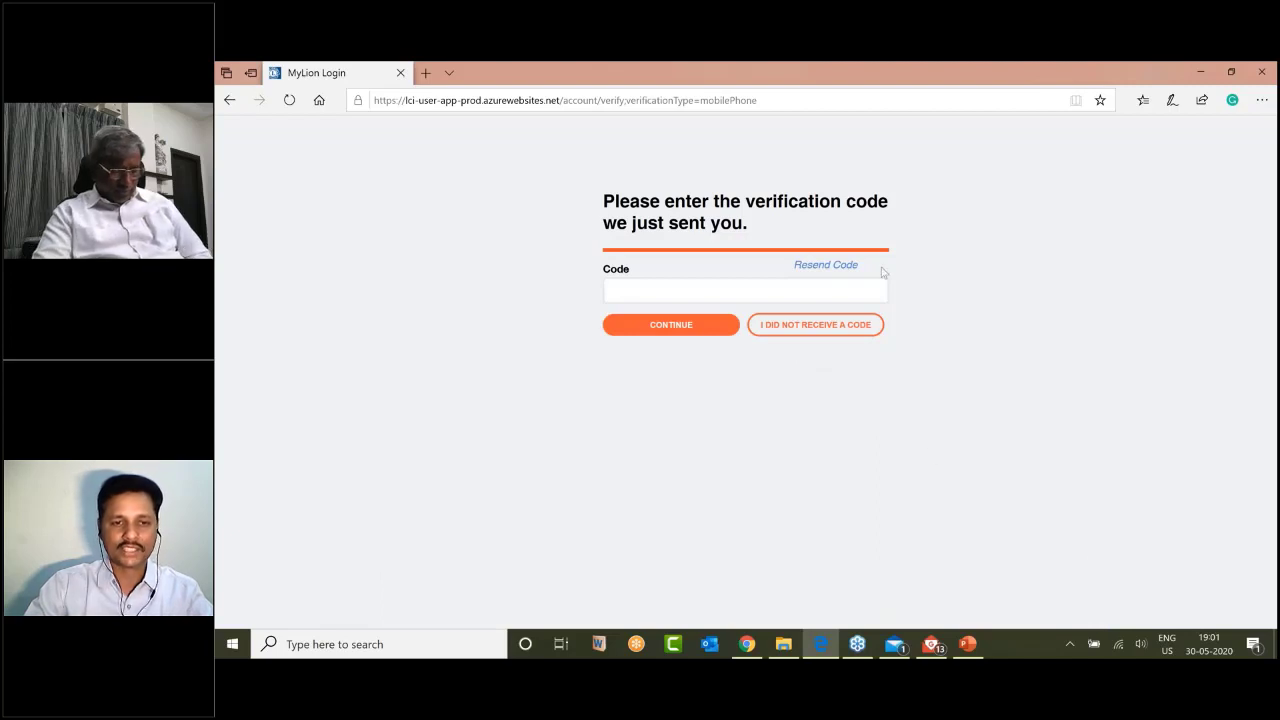
click(709, 290)
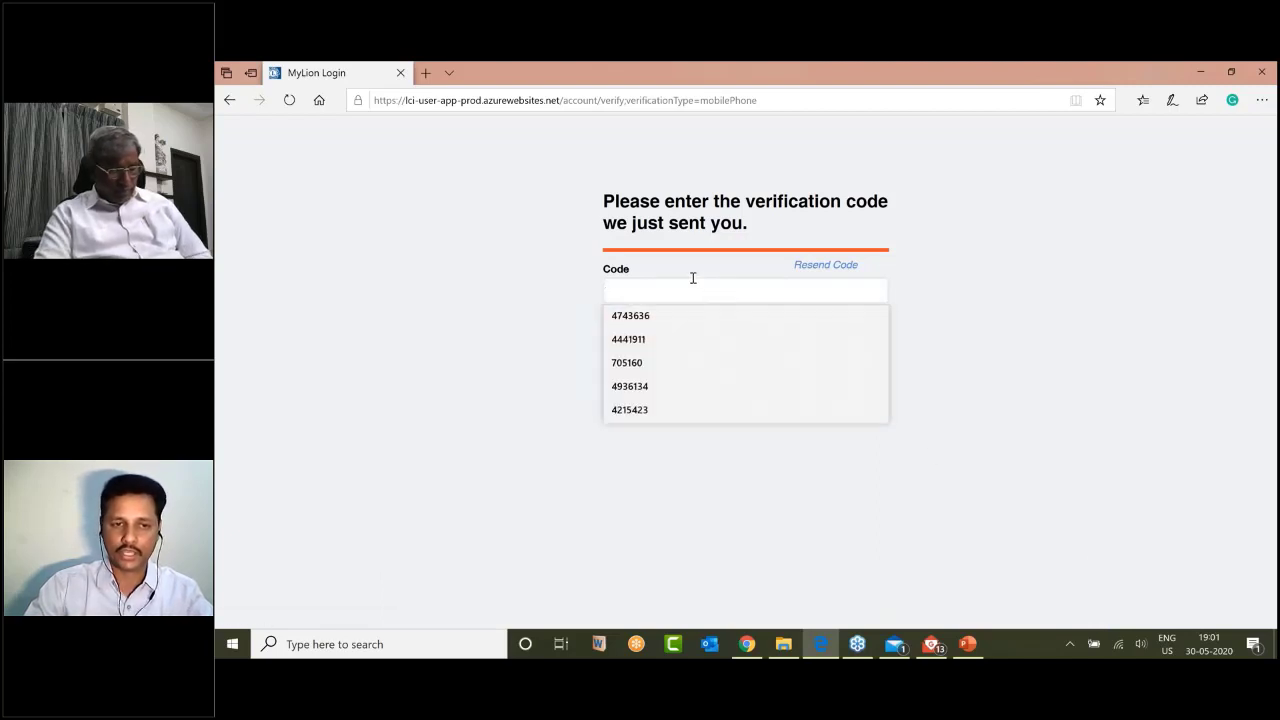
click(560, 290)
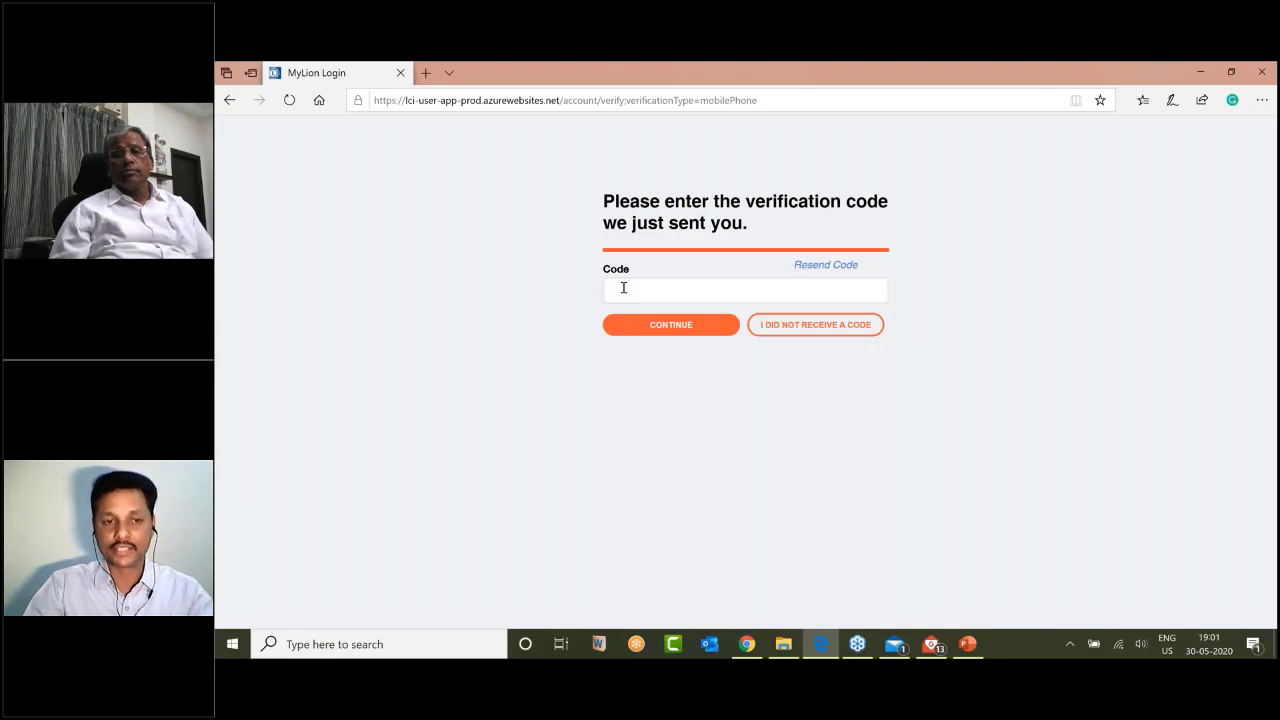
click(623, 288)
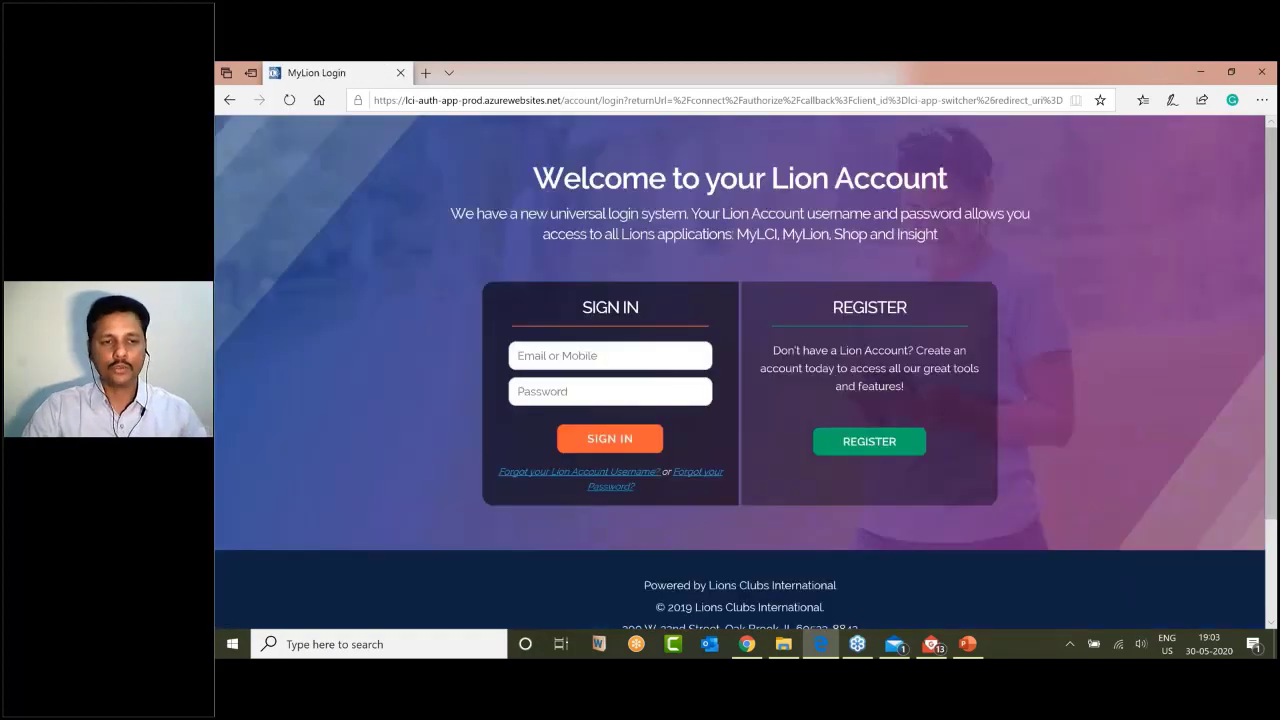
Step: Sign in using the registered mobile number with the 91 prefix and the account password
click(580, 375)
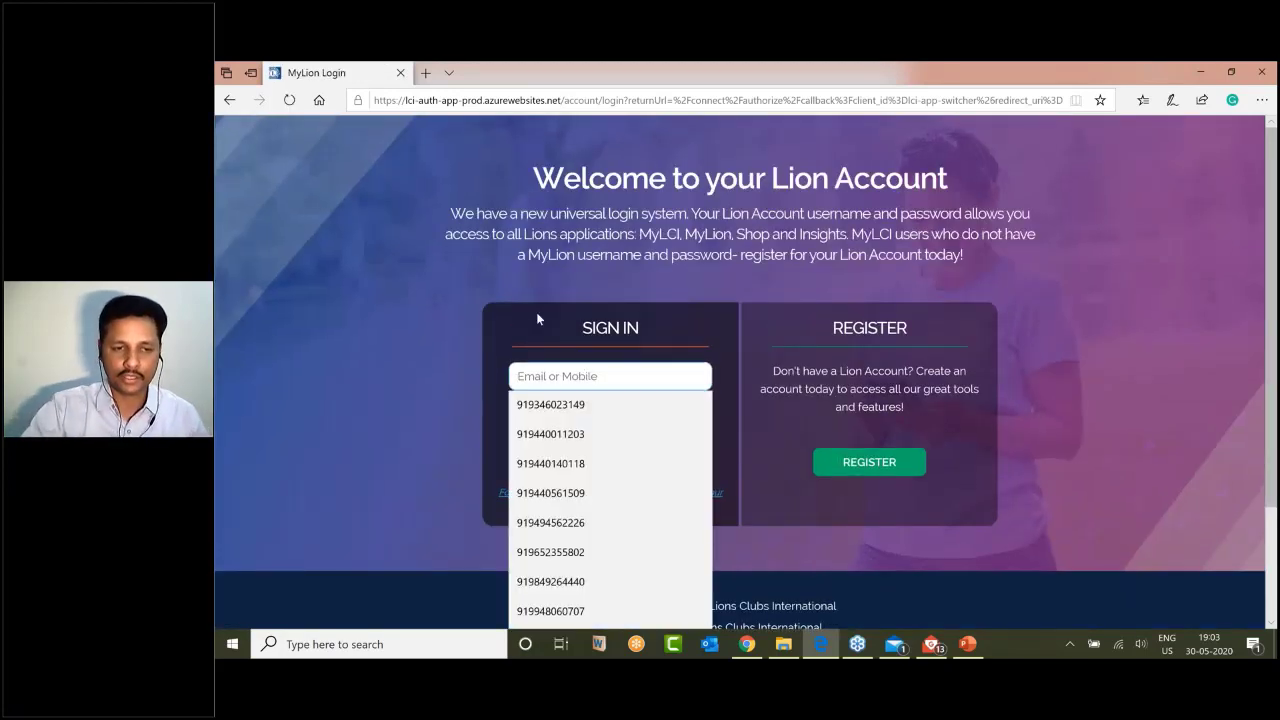
click(547, 340)
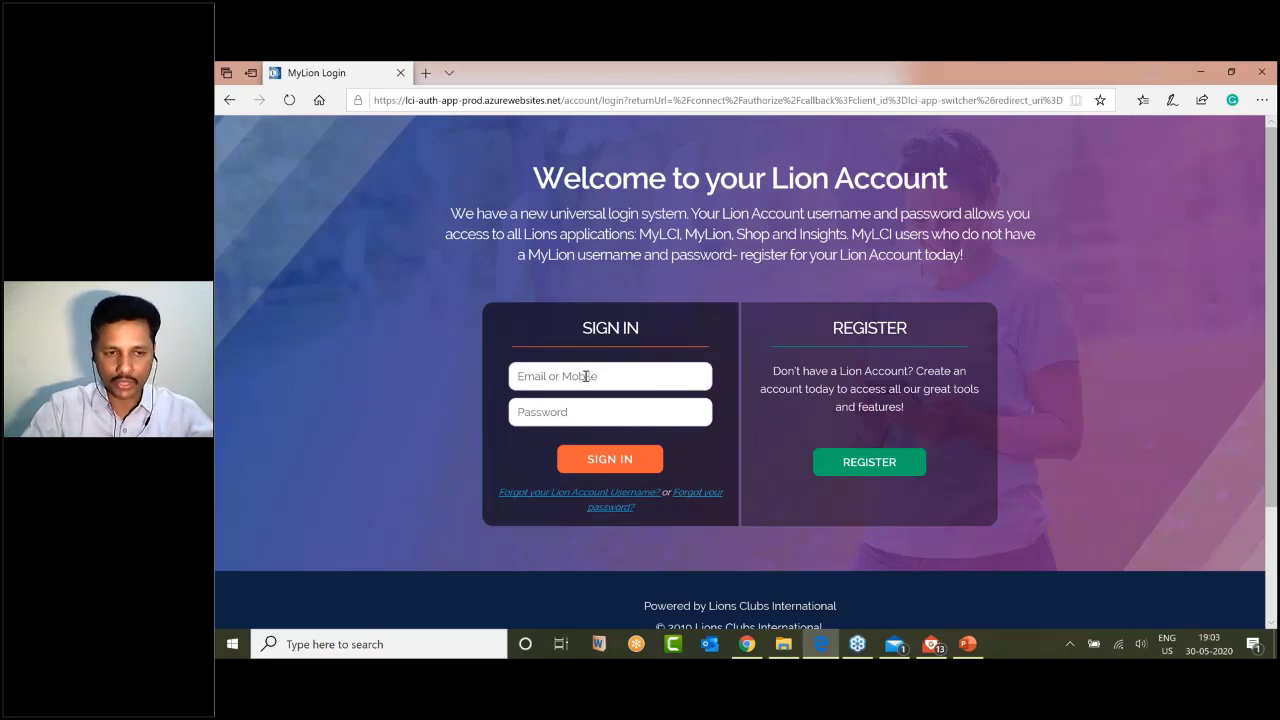
click(586, 376)
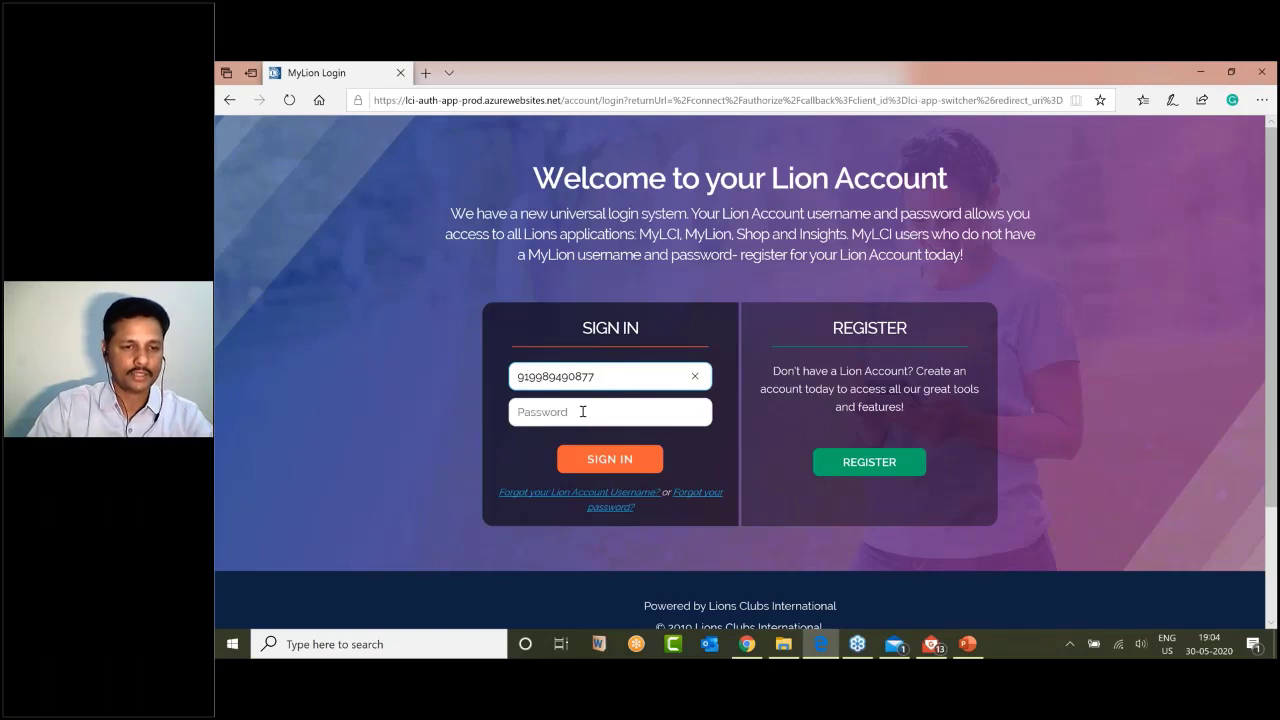
click(600, 412)
text(*********)
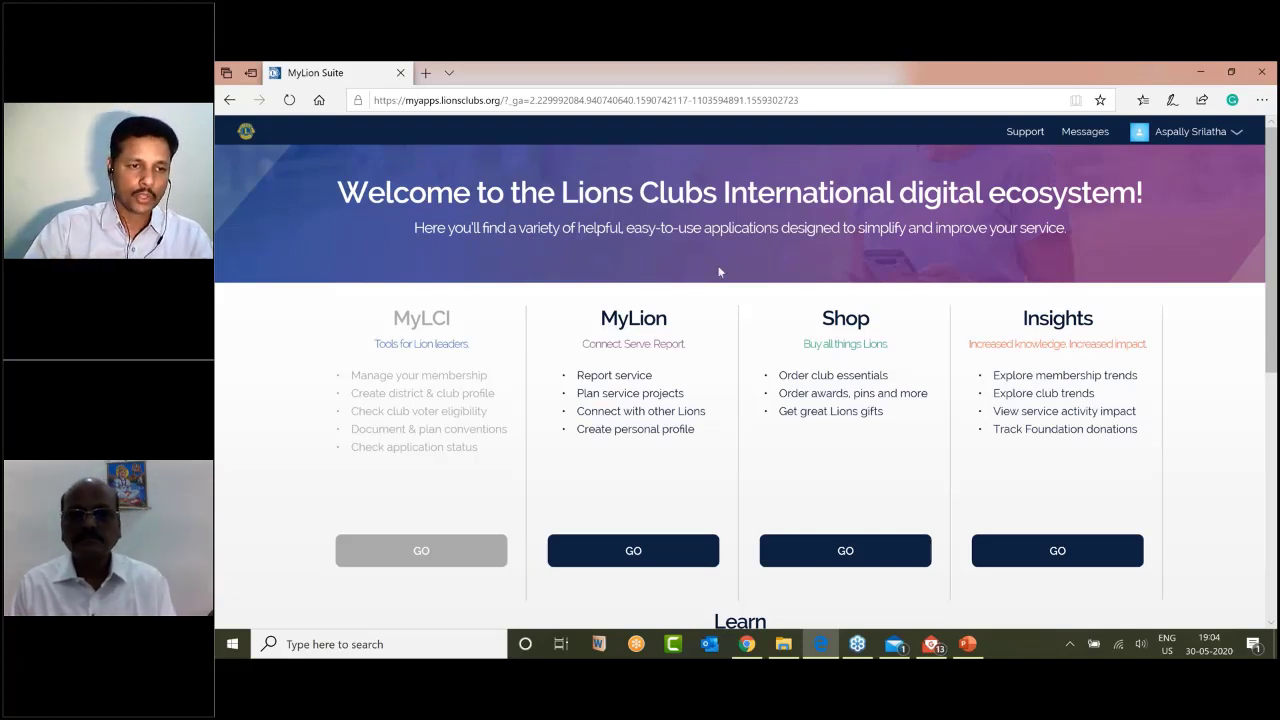
scroll(718, 271, down, 1)
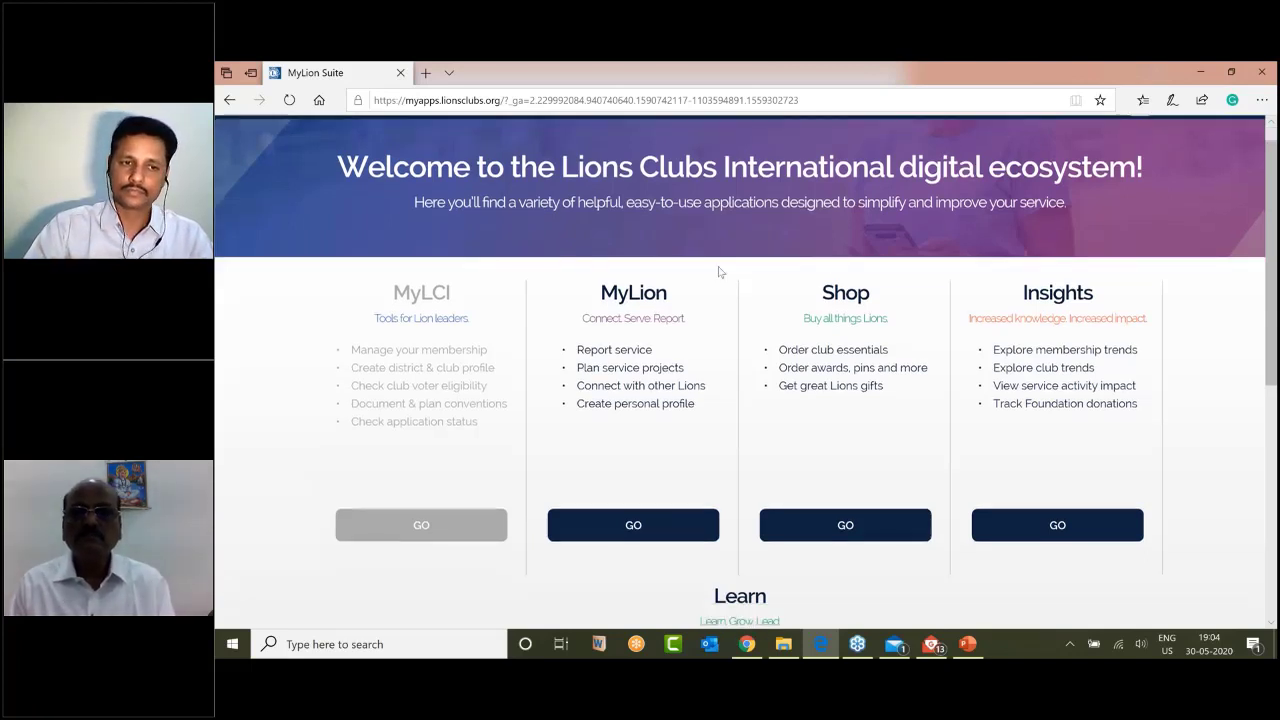
scroll(718, 271, down, 2)
drag(600, 241, 680, 252)
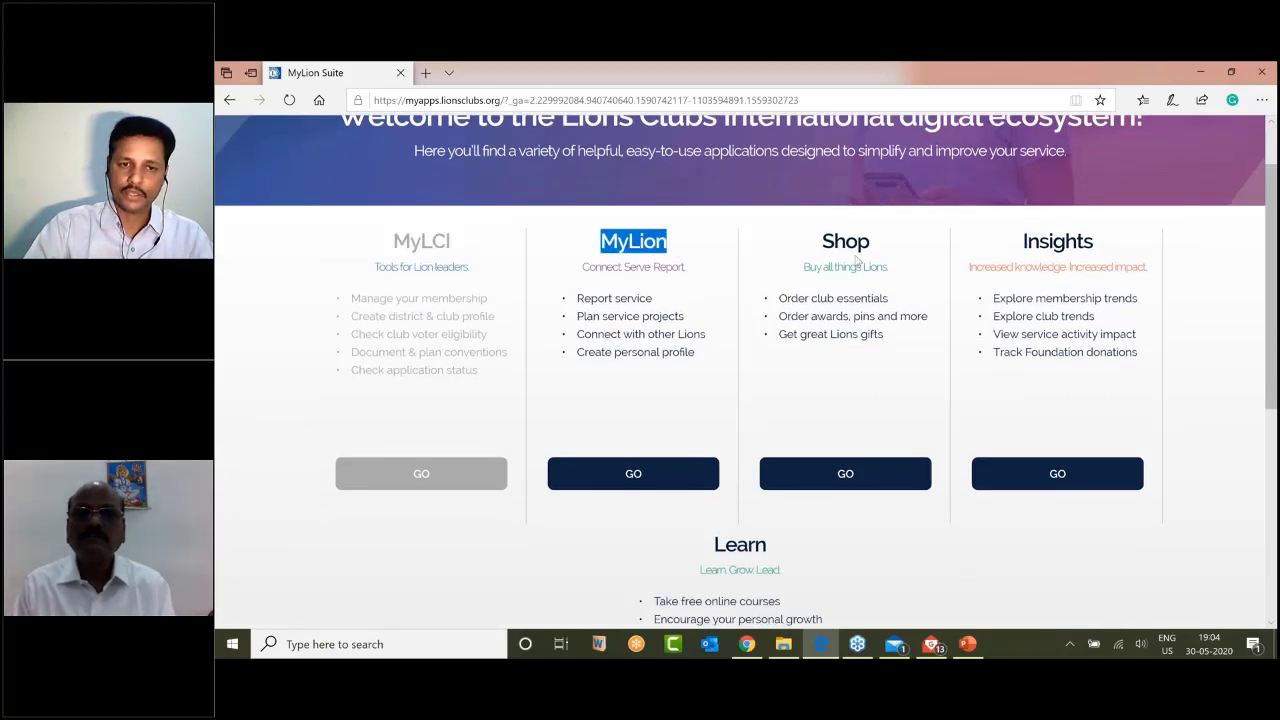
drag(824, 241, 846, 243)
drag(1036, 241, 1094, 242)
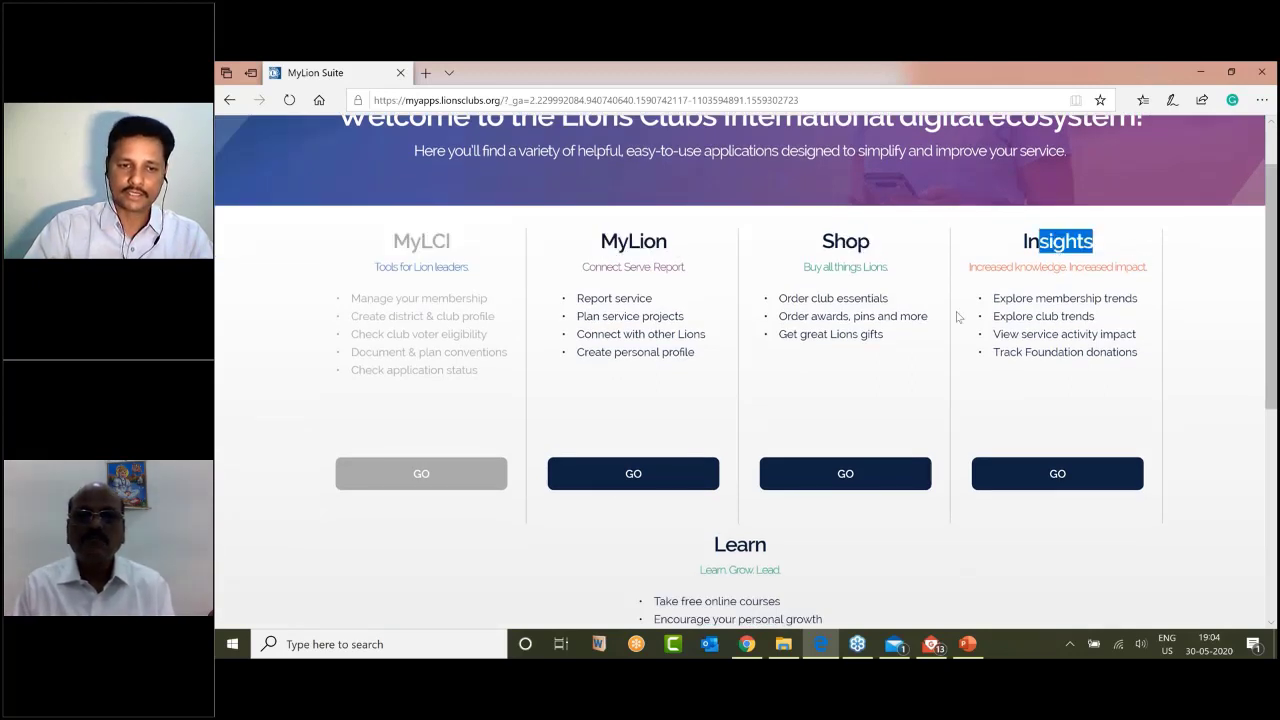
scroll(957, 317, down, 6)
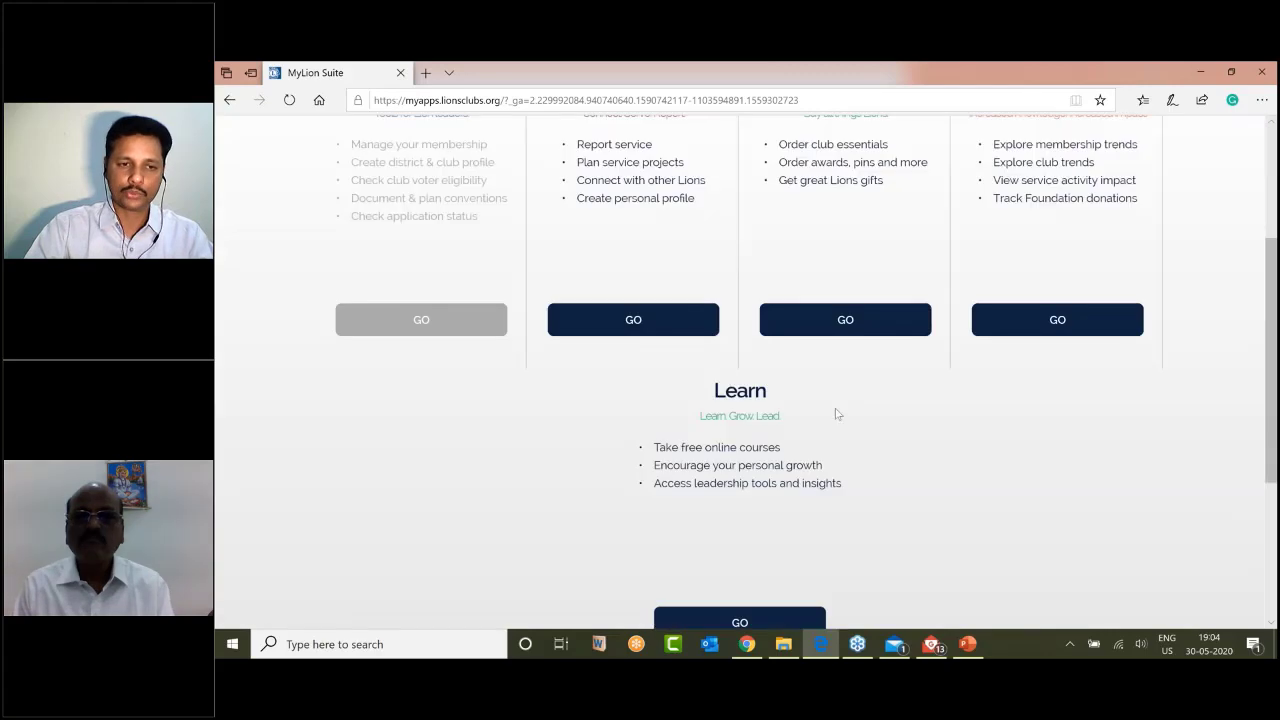
scroll(837, 414, up, 1)
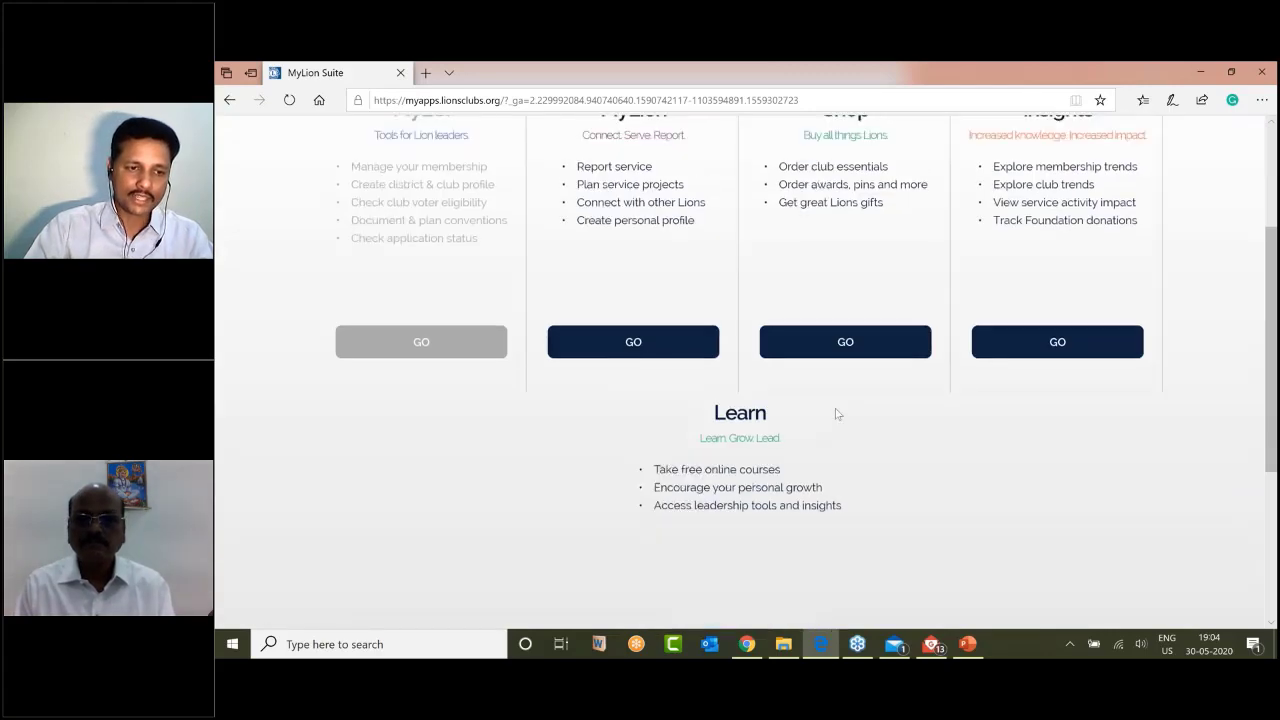
scroll(837, 414, up, 4)
scroll(399, 302, up, 2)
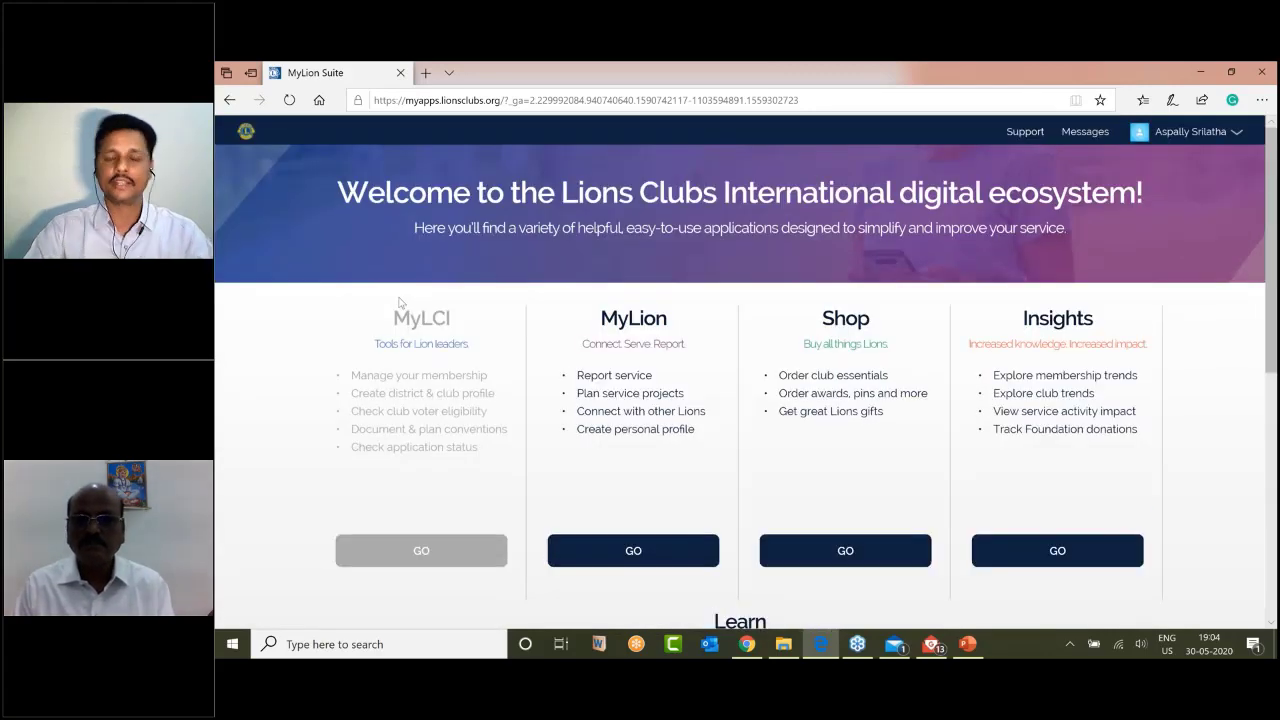